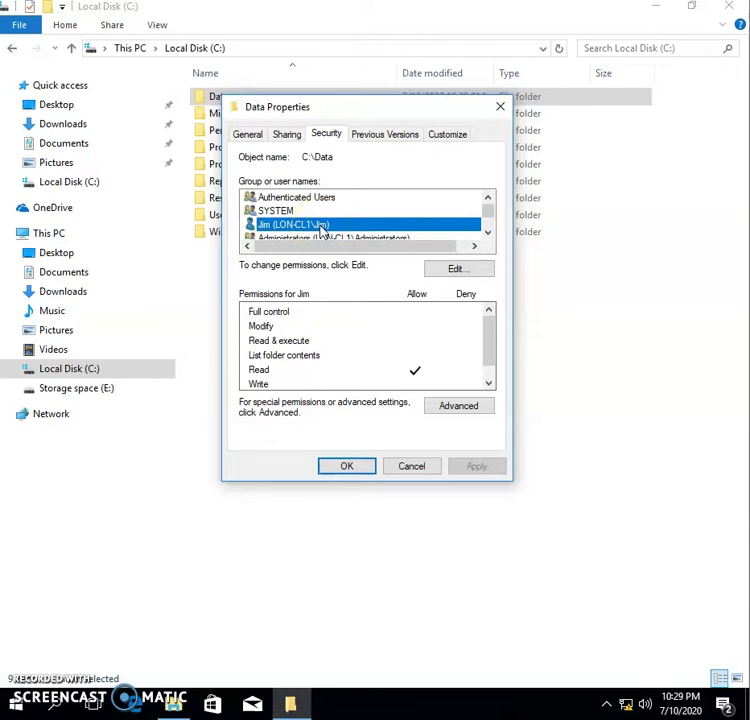
Step: Check whether the Data folder is currently shared on the network, and close its properties
{"action": "left_click", "coordinate": [290, 135]}
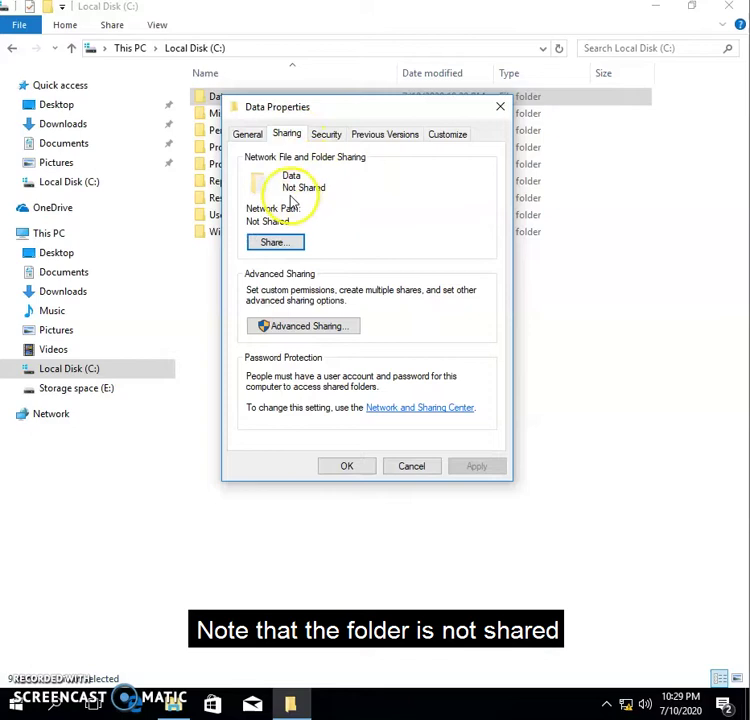
{"action": "left_click", "coordinate": [348, 468]}
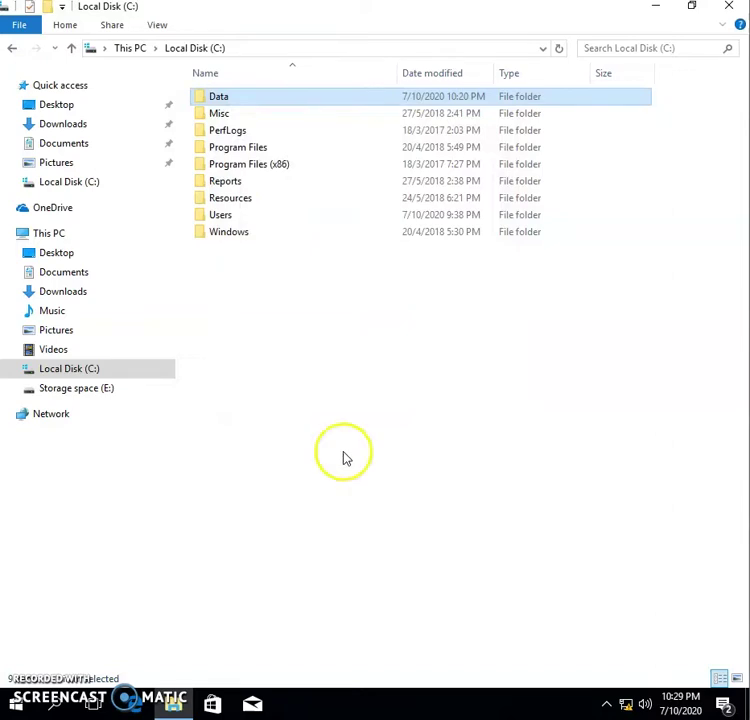
Step: Open the Data folder's sharing with specific people and remove the user who has the Custom permission level
{"action": "right_click", "coordinate": [238, 100]}
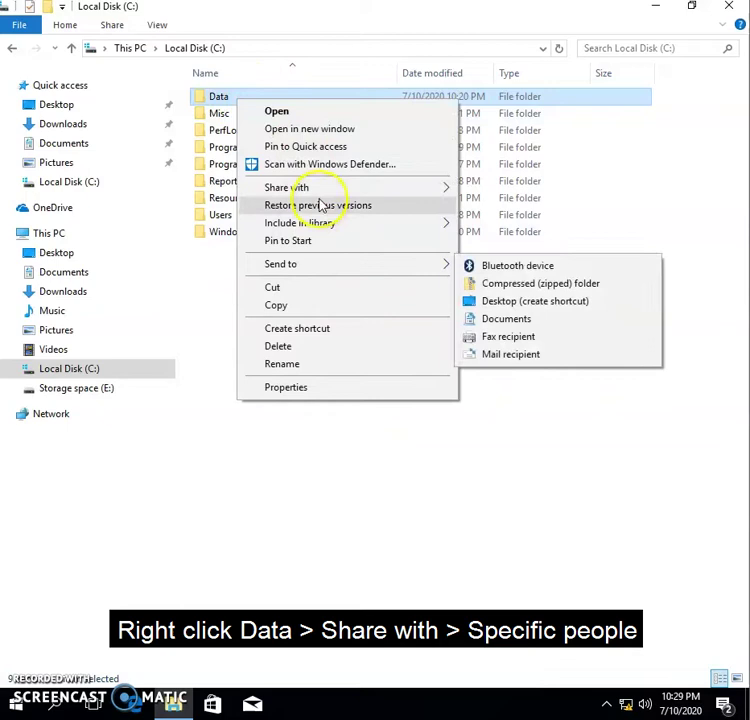
{"action": "mouse_move", "coordinate": [320, 195]}
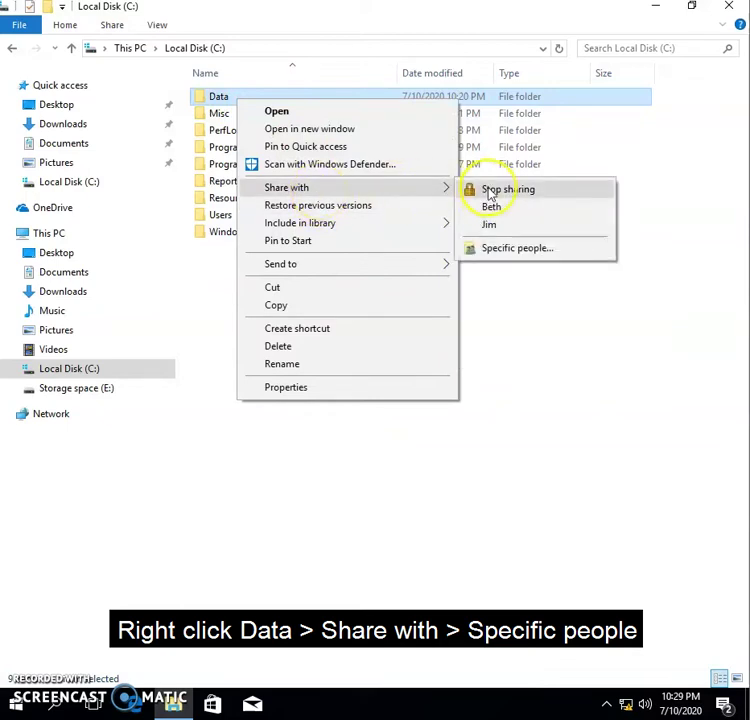
{"action": "left_click", "coordinate": [505, 250]}
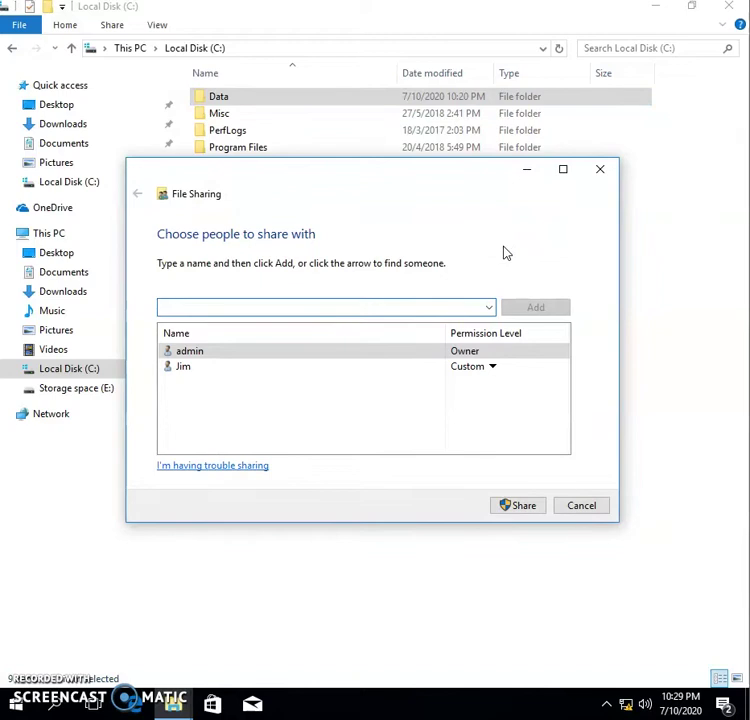
{"action": "left_click", "coordinate": [363, 369]}
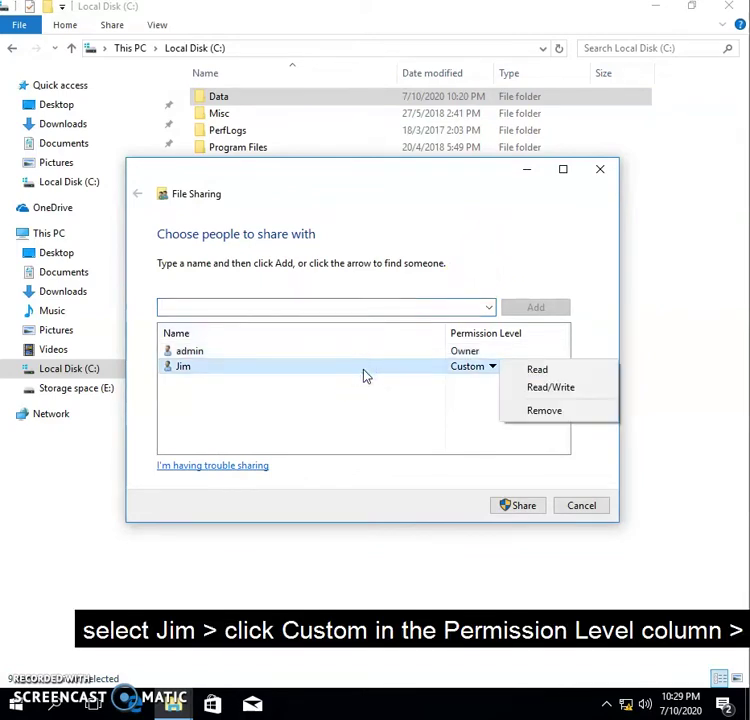
{"action": "left_click", "coordinate": [467, 372]}
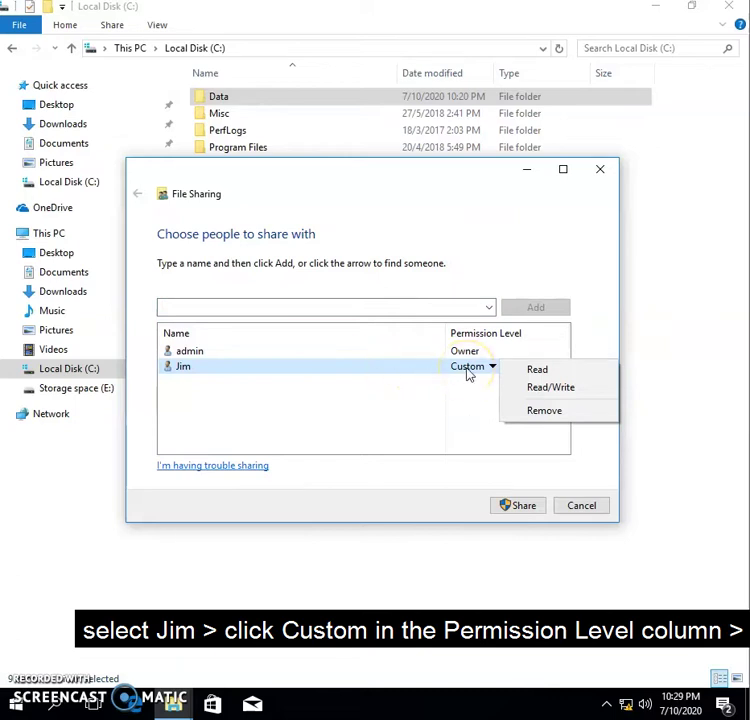
{"action": "left_click", "coordinate": [527, 418]}
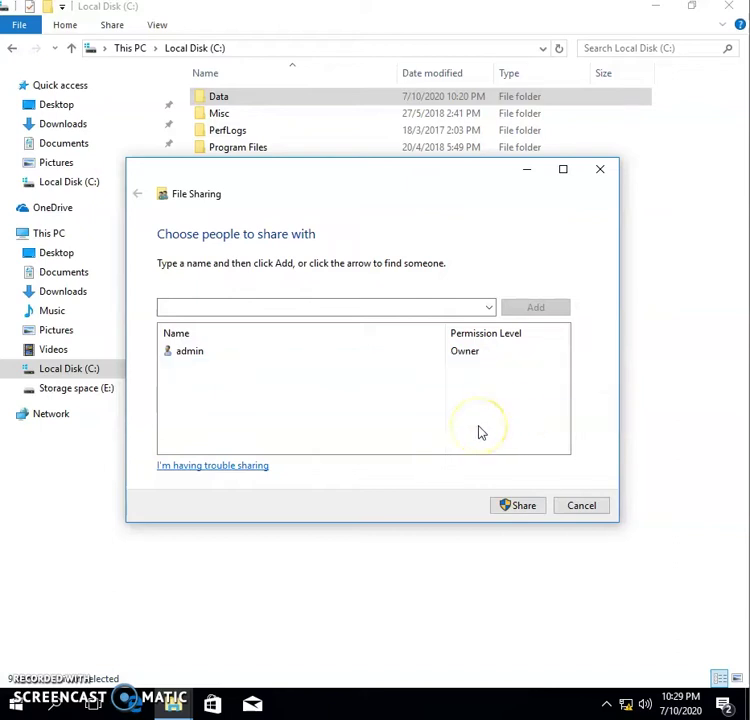
Step: Add the existing user listed directly below admin to the folder's sharing list with Read/Write permission
{"action": "left_click", "coordinate": [415, 308]}
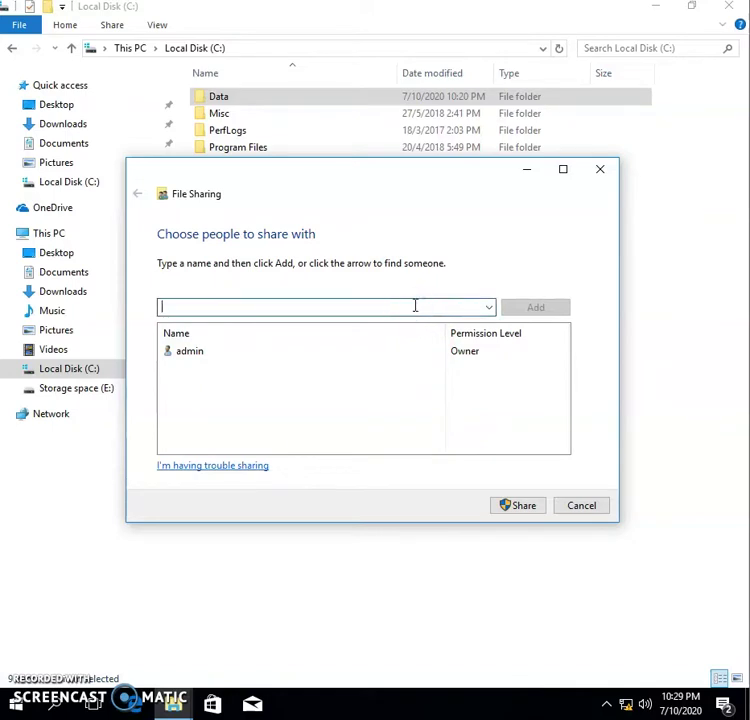
{"action": "left_click", "coordinate": [488, 308]}
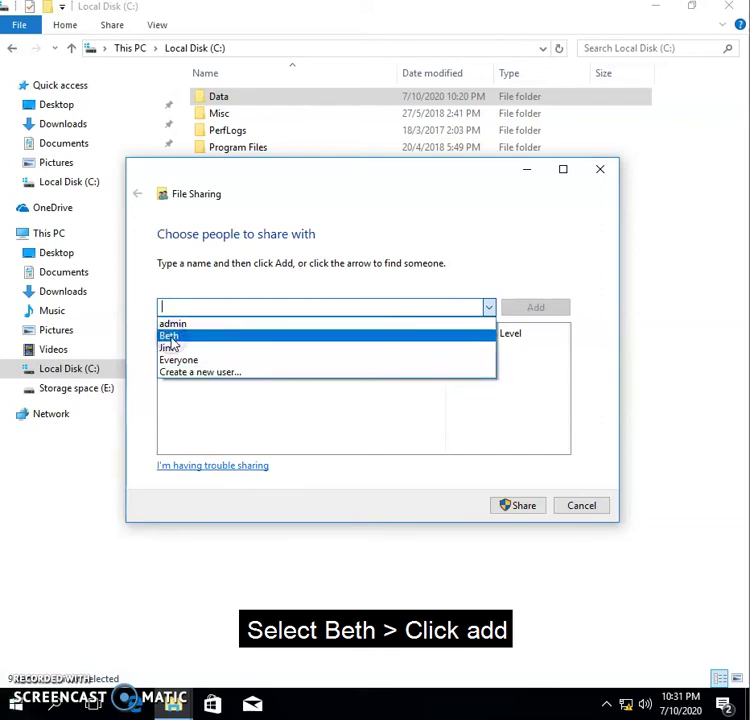
{"action": "left_click", "coordinate": [170, 337]}
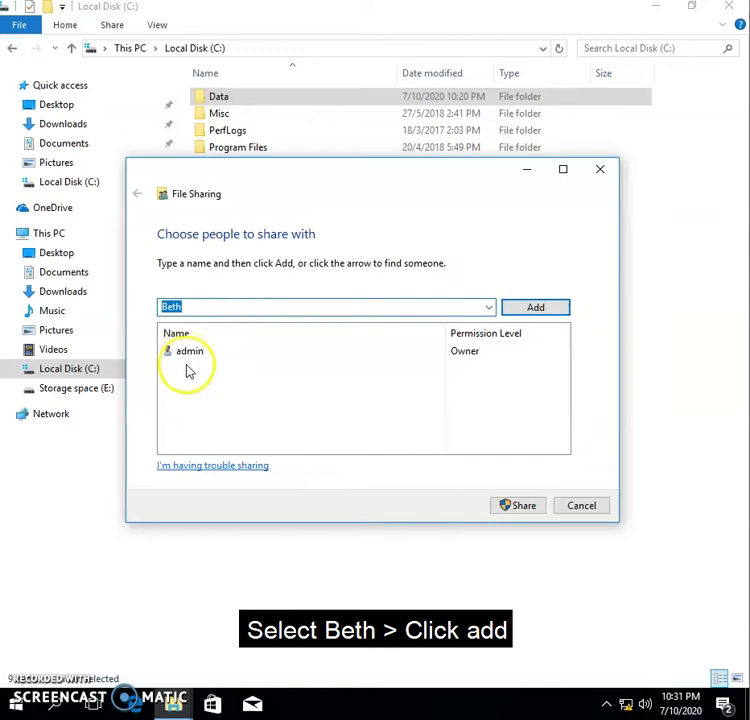
{"action": "left_click", "coordinate": [534, 311]}
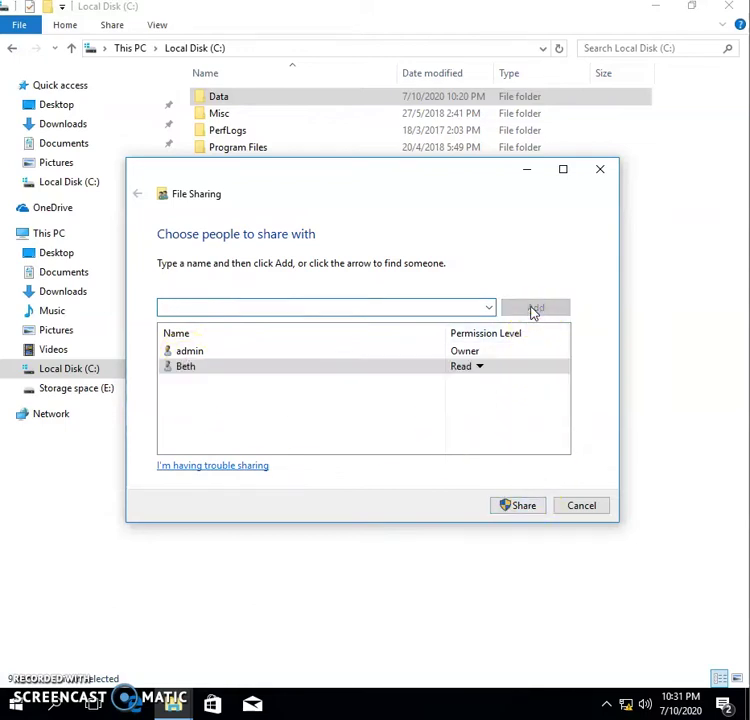
{"action": "left_click", "coordinate": [480, 369]}
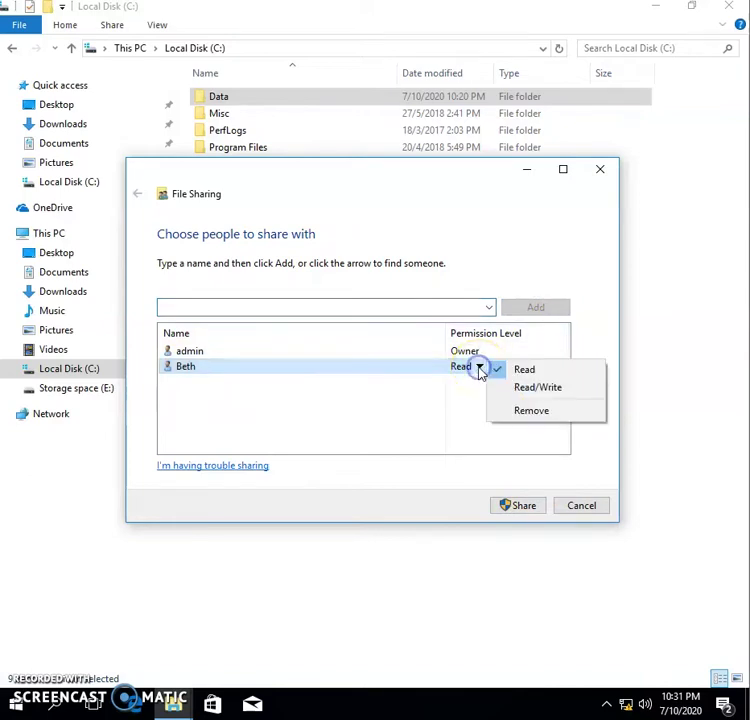
{"action": "left_click", "coordinate": [530, 389]}
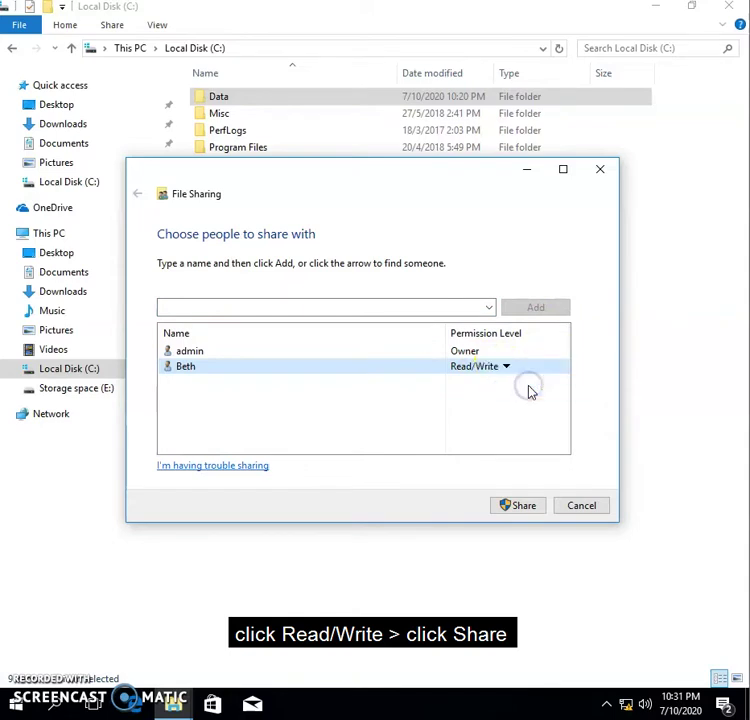
Step: Share the Data folder, making the connected network a private network, and finish the sharing wizard
{"action": "left_click", "coordinate": [512, 511]}
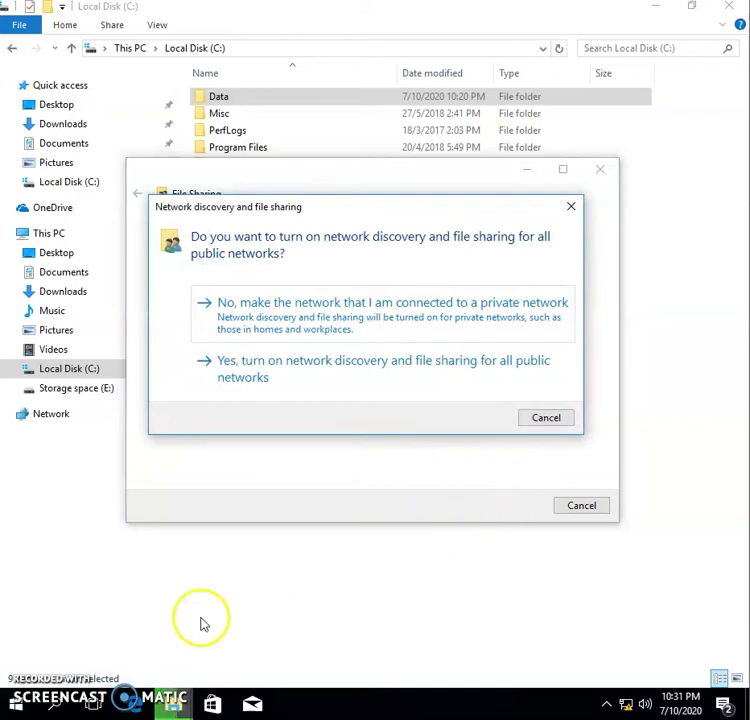
{"action": "left_click", "coordinate": [264, 306]}
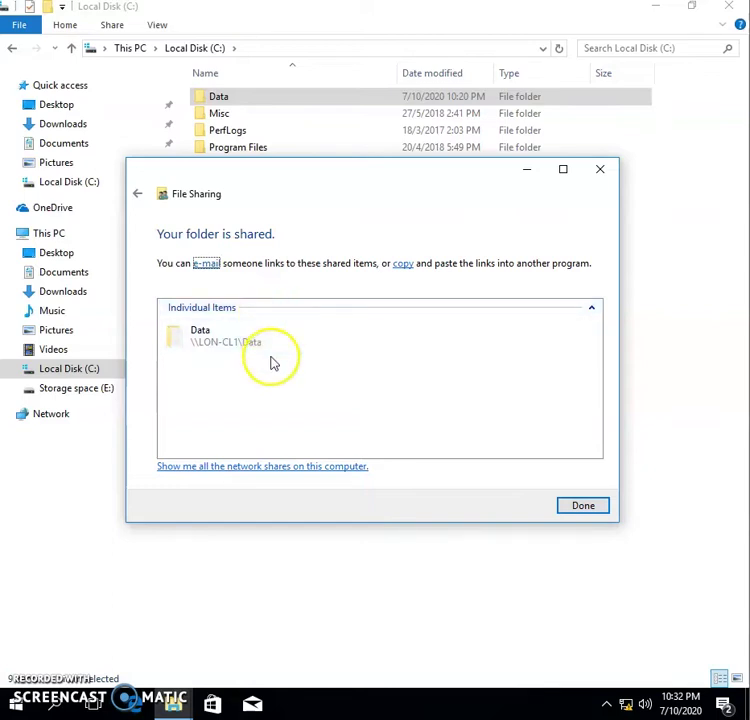
{"action": "left_click", "coordinate": [583, 506]}
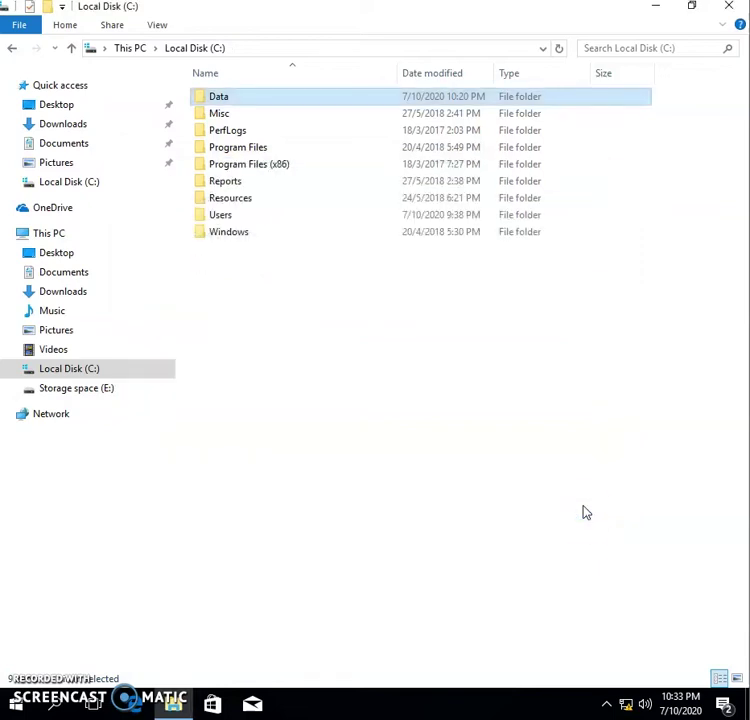
Step: Open the Data folder's properties and review its security permissions and its network sharing status
{"action": "right_click", "coordinate": [279, 101]}
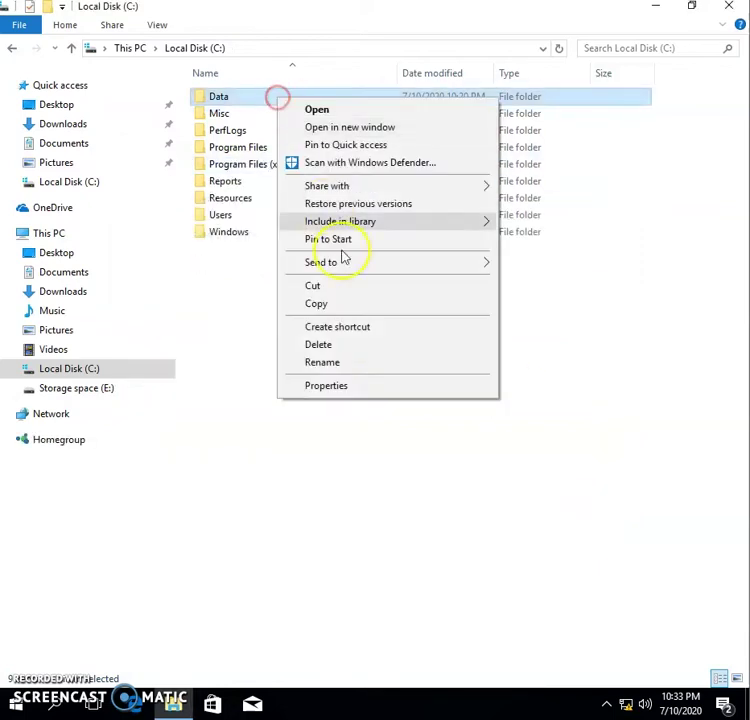
{"action": "left_click", "coordinate": [360, 386]}
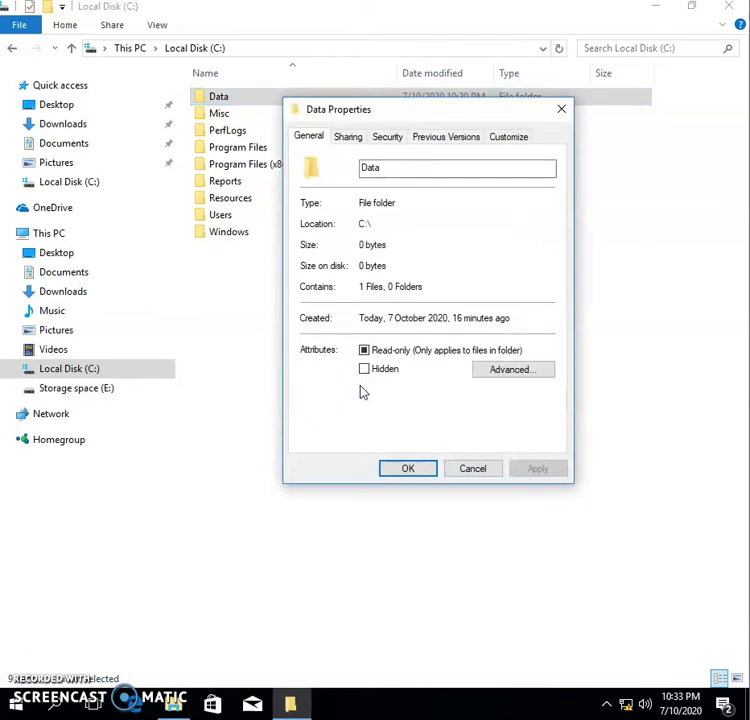
{"action": "left_click", "coordinate": [364, 161]}
{"action": "left_click", "coordinate": [375, 137]}
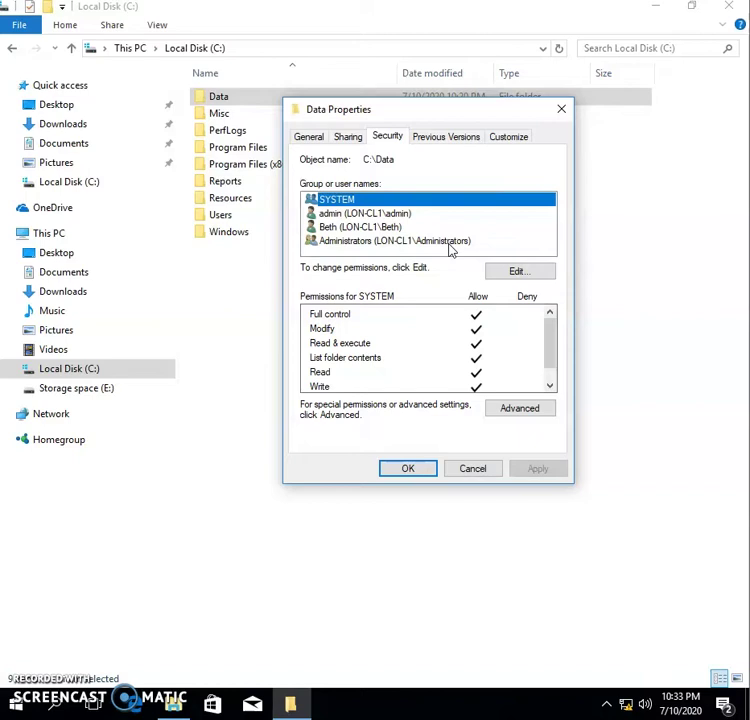
{"action": "left_click", "coordinate": [347, 138]}
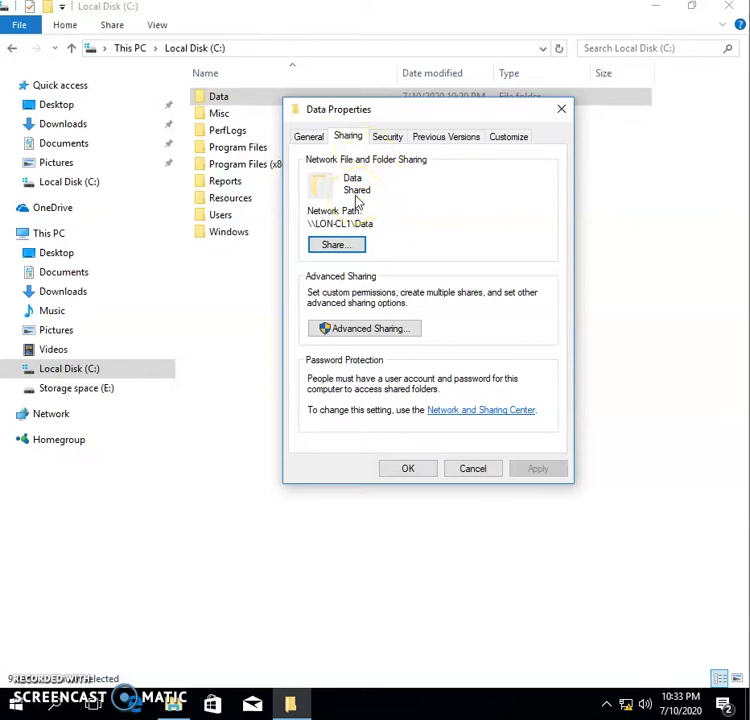
Step: In the Data folder's advanced sharing settings, limit the number of simultaneous users to 5
{"action": "left_click", "coordinate": [395, 331]}
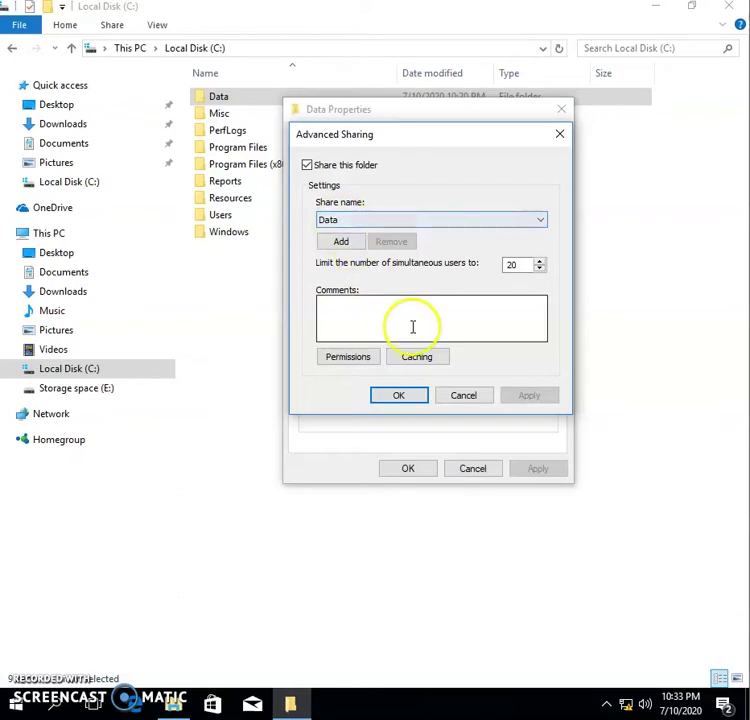
{"action": "left_click", "coordinate": [513, 263]}
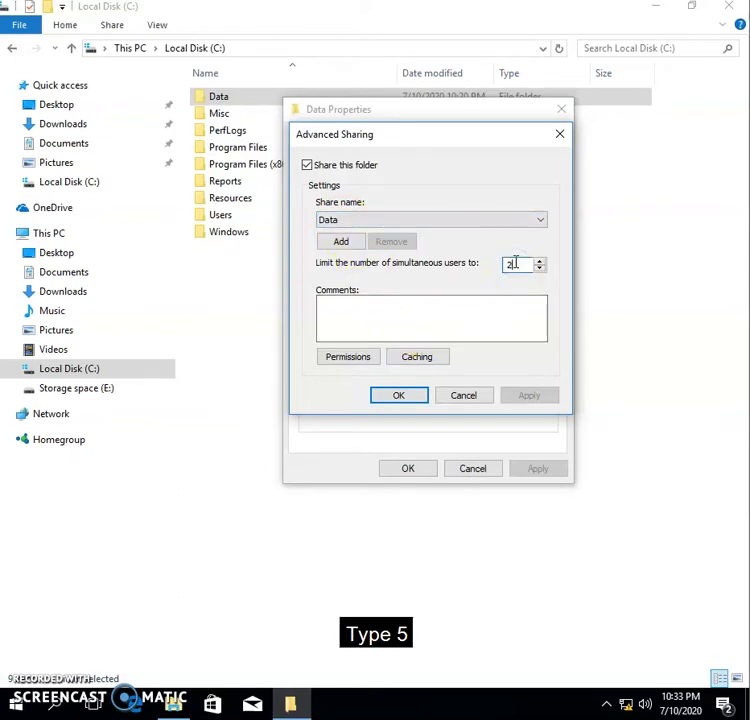
{"action": "key", "text": "BackSpace"}
{"action": "key", "text": "BackSpace"}
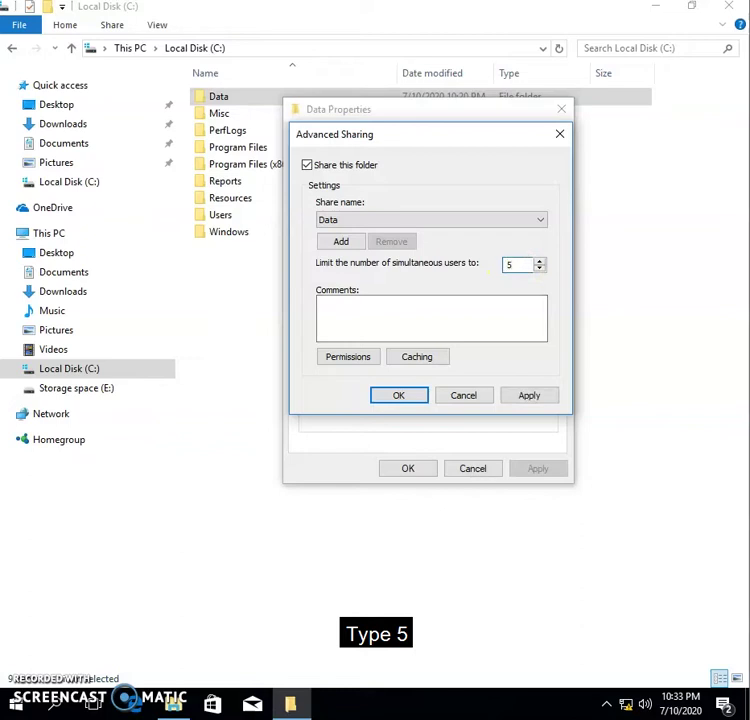
Step: Review the share permissions of the Data share, and apply the advanced sharing settings
{"action": "left_click", "coordinate": [347, 358]}
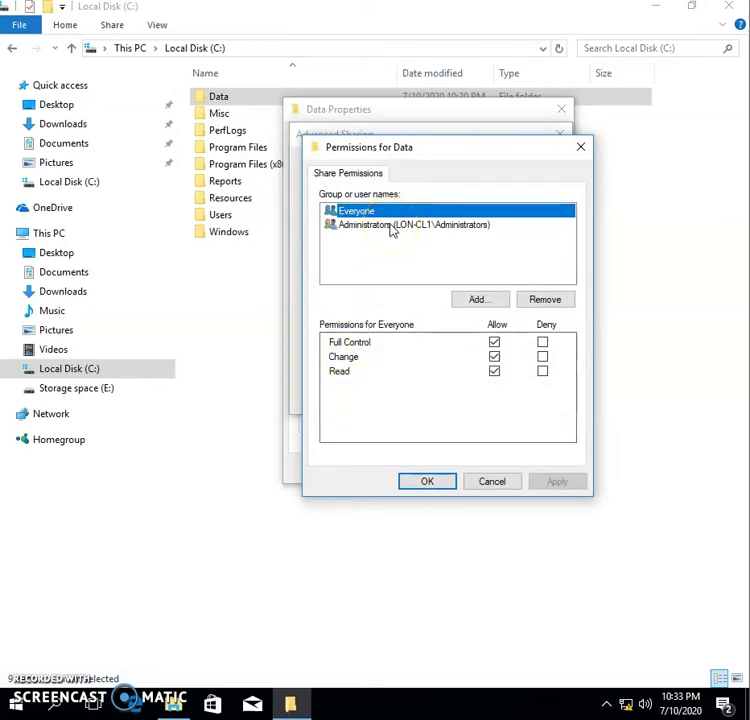
{"action": "left_click", "coordinate": [427, 483]}
{"action": "left_click", "coordinate": [427, 485]}
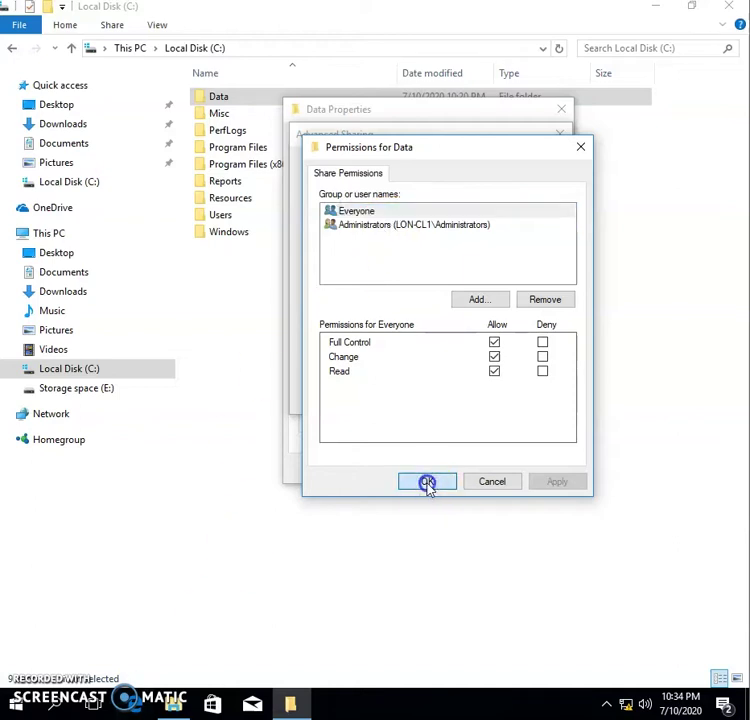
{"action": "left_click", "coordinate": [535, 400]}
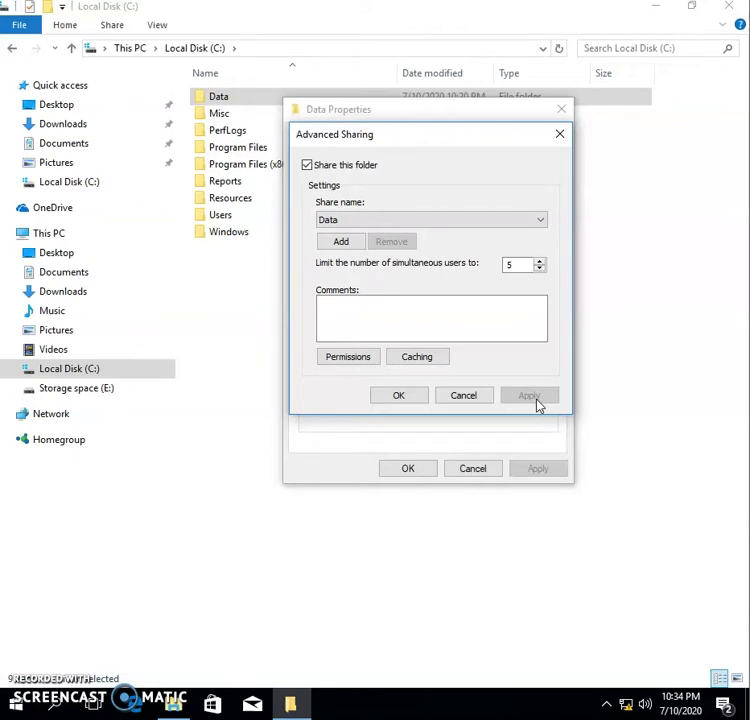
{"action": "left_click", "coordinate": [399, 396]}
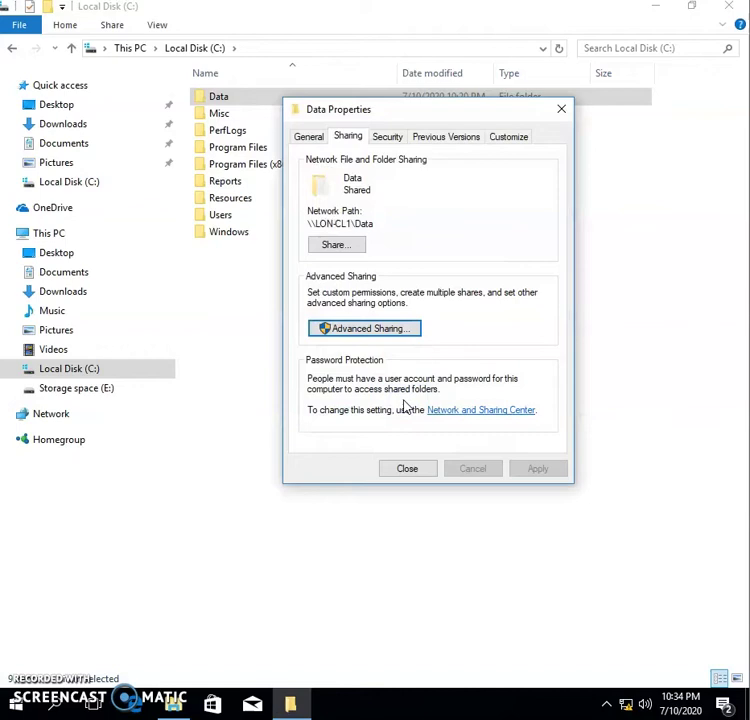
Step: Add a second share of the folder named IT Data, allowing Everyone Full Control, and save the advanced sharing settings
{"action": "left_click", "coordinate": [172, 499]}
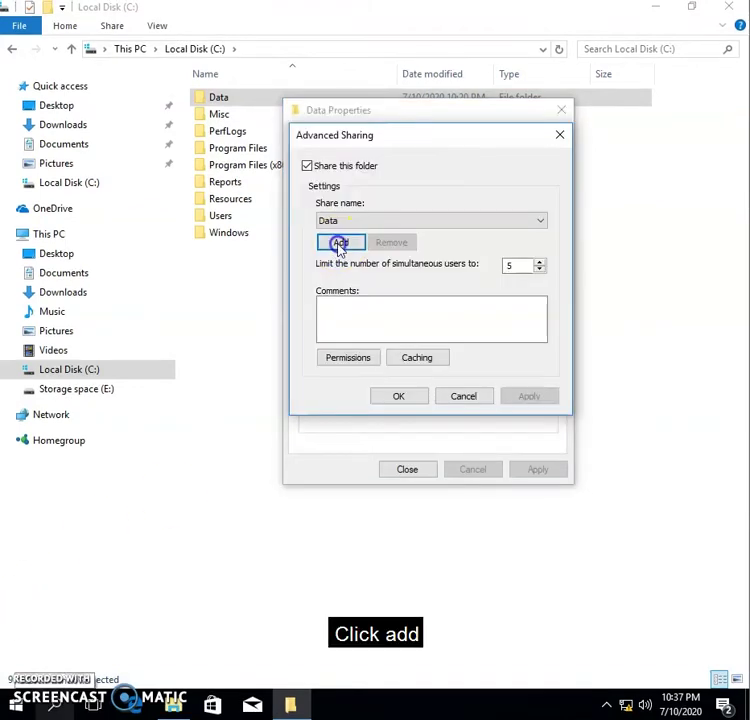
{"action": "left_click", "coordinate": [338, 243]}
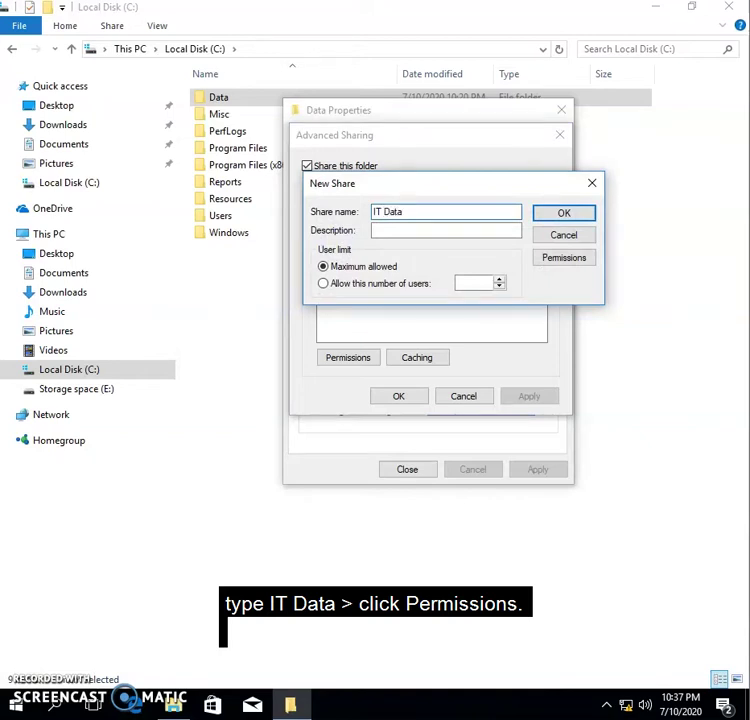
{"action": "left_click", "coordinate": [558, 258]}
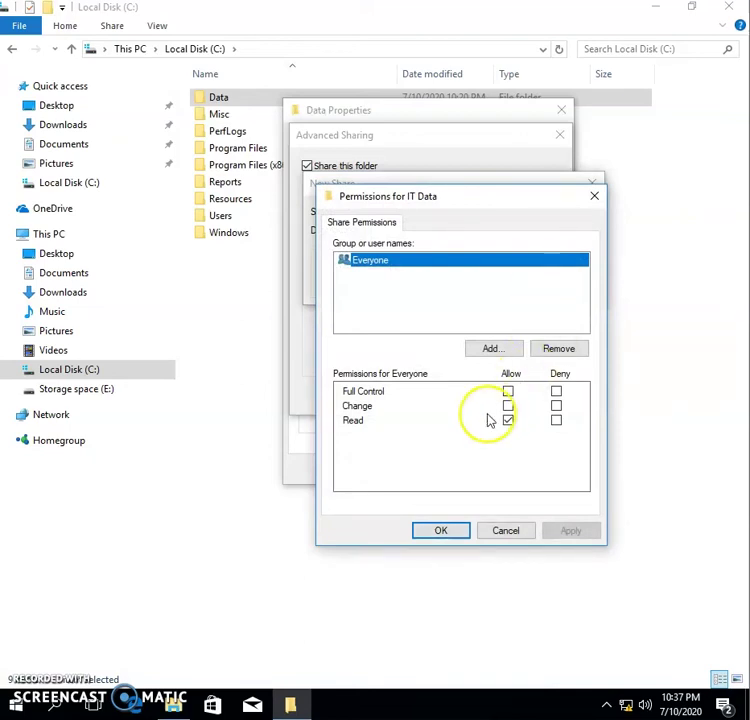
{"action": "left_click", "coordinate": [508, 392]}
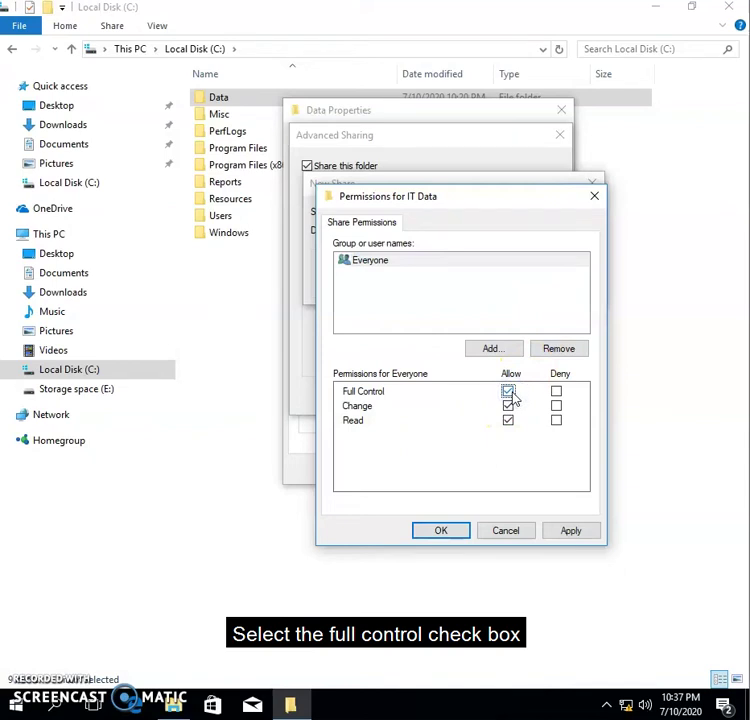
{"action": "left_click", "coordinate": [448, 528]}
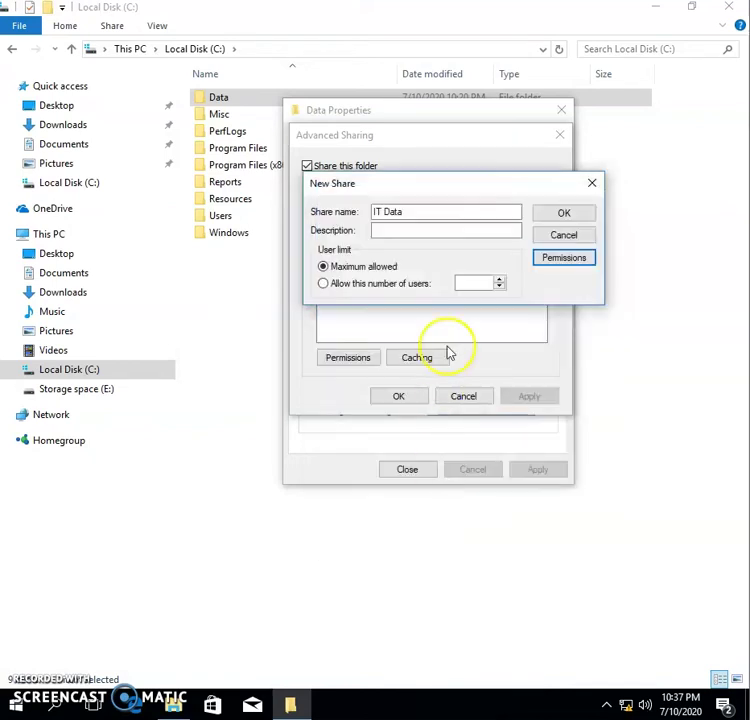
{"action": "left_click", "coordinate": [564, 214]}
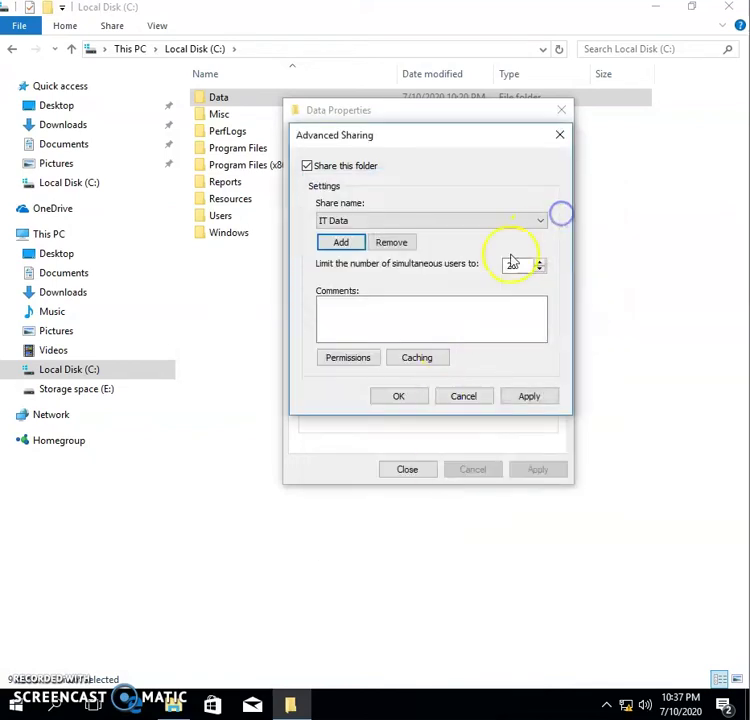
{"action": "left_click", "coordinate": [403, 400]}
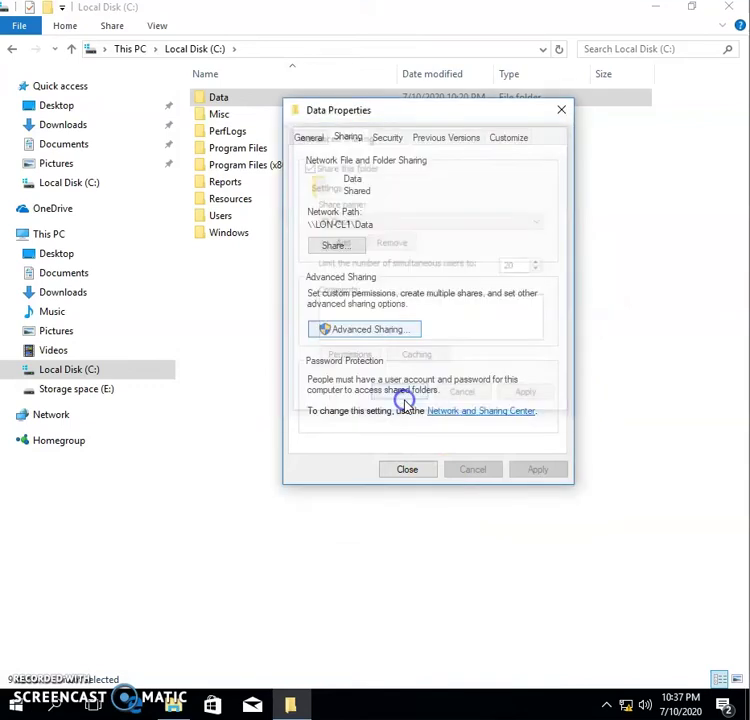
Step: Close the Data folder's properties and browse to the network path \\LON-CL1 in File Explorer
{"action": "left_click", "coordinate": [407, 470]}
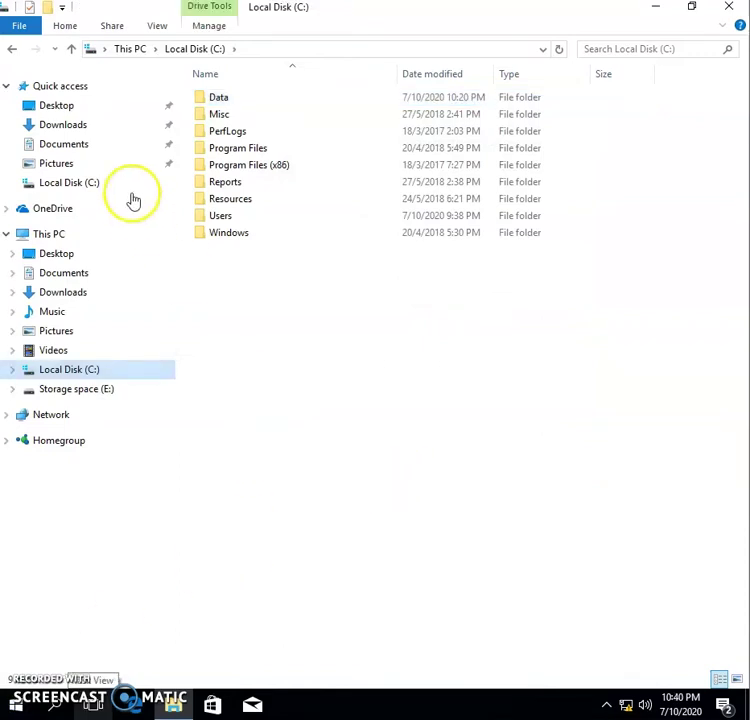
{"action": "left_click", "coordinate": [84, 86]}
{"action": "left_click", "coordinate": [242, 50]}
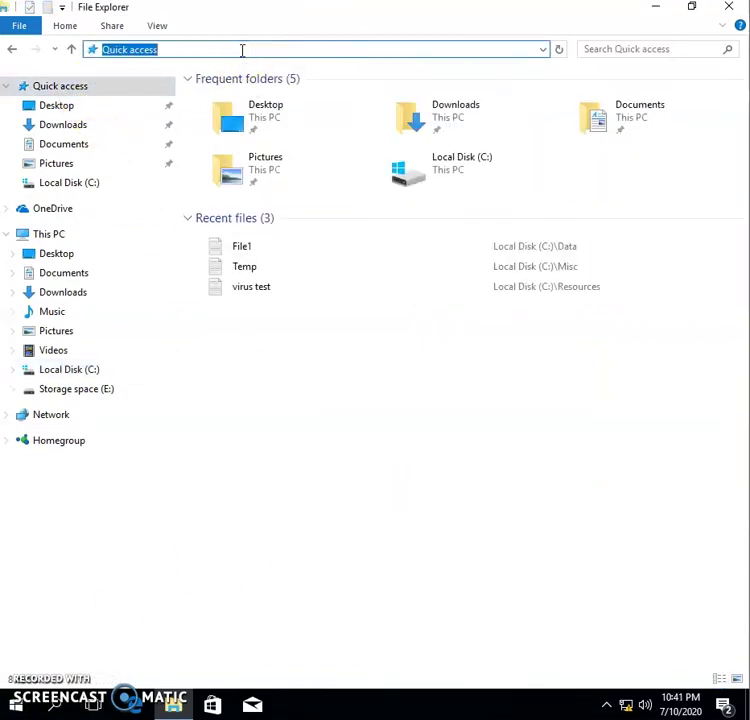
{"action": "type", "text": "\\\\LON"}
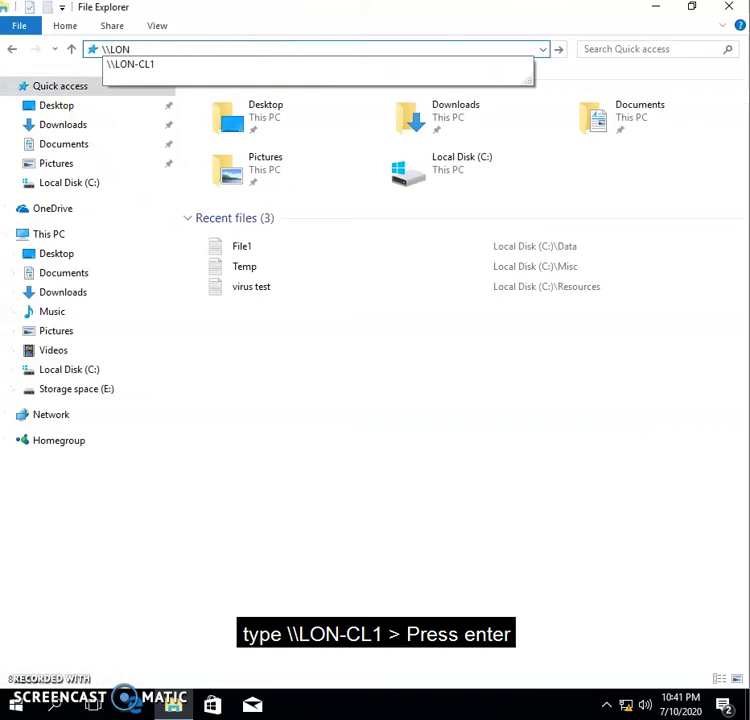
{"action": "type", "text": "-CL1"}
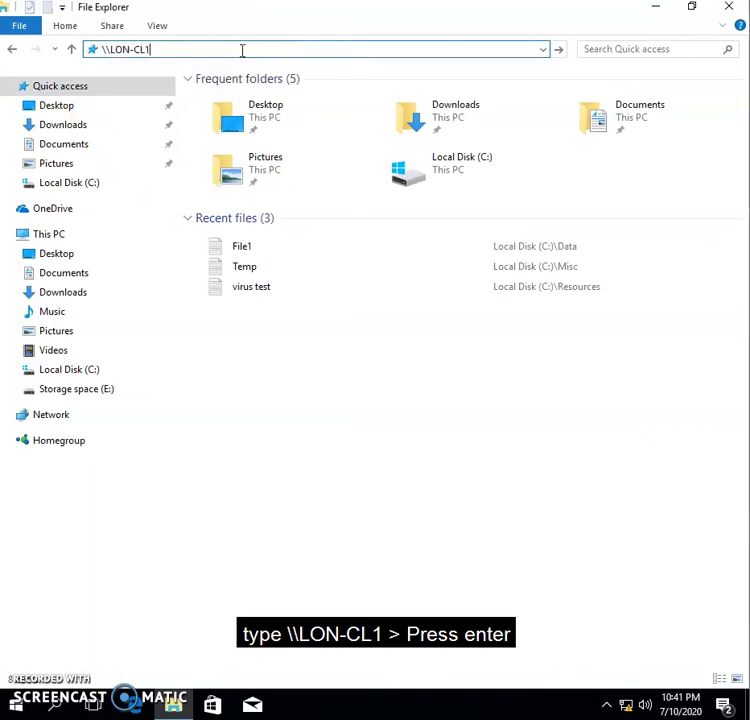
{"action": "key", "text": "Return"}
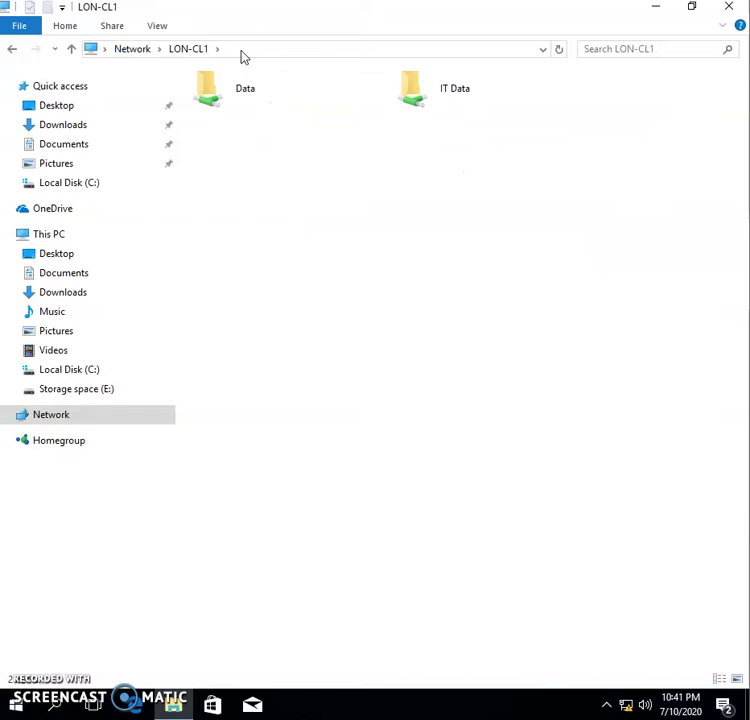
Step: Open the IT Data share on LON-CL1 and check that File1 is accessible there
{"action": "left_click", "coordinate": [224, 93]}
{"action": "left_click", "coordinate": [470, 113]}
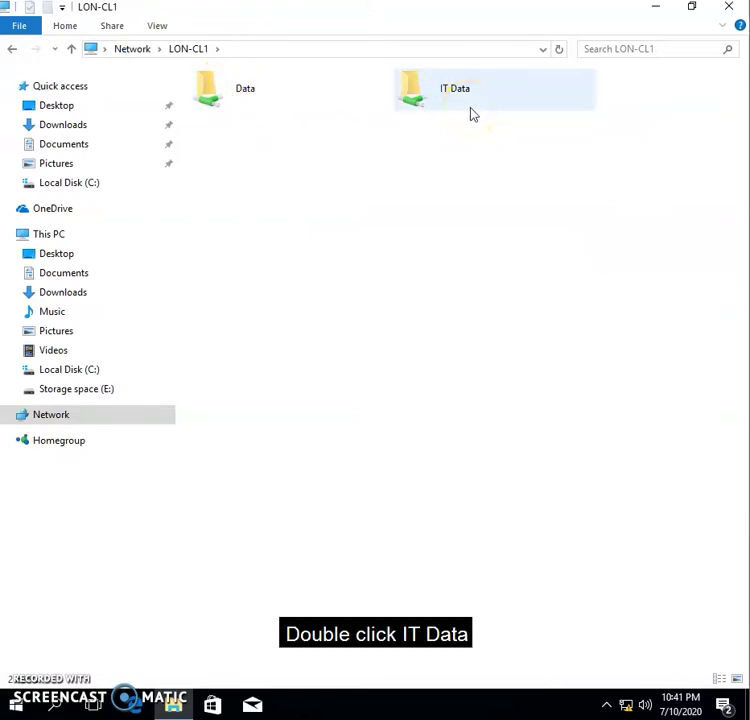
{"action": "double_click", "coordinate": [472, 111]}
{"action": "left_click", "coordinate": [435, 102]}
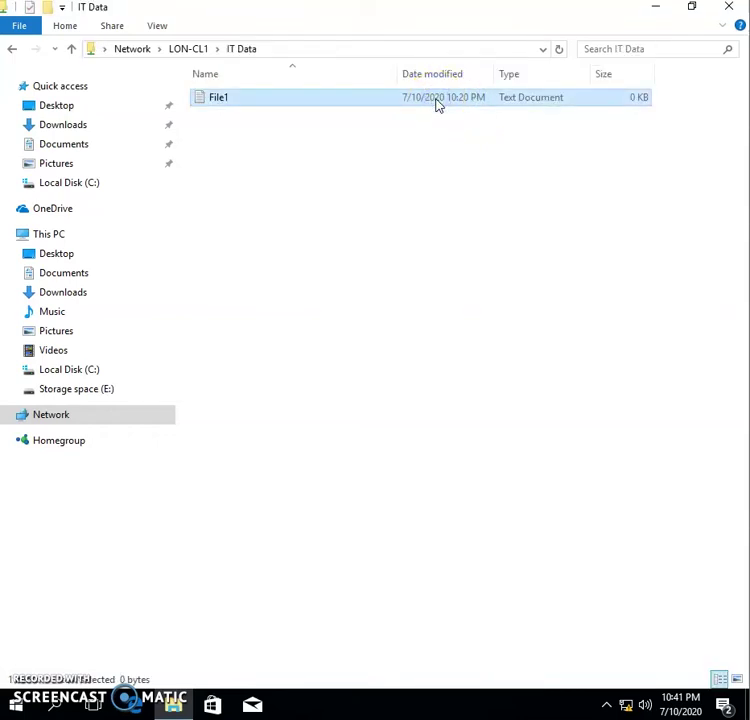
Step: Search Windows for "computer" and open Computer Management
{"action": "left_click", "coordinate": [55, 708]}
{"action": "type", "text": "comp"}
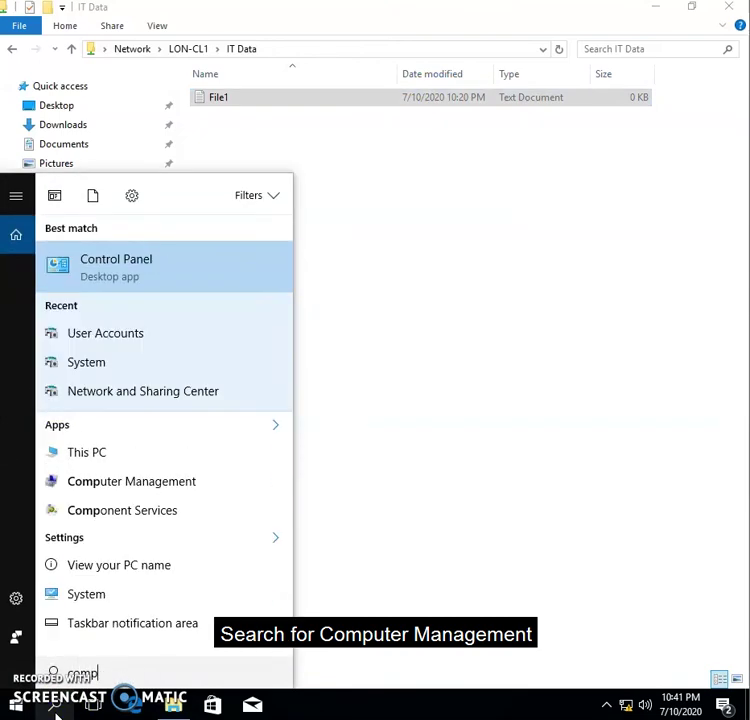
{"action": "type", "text": "uter"}
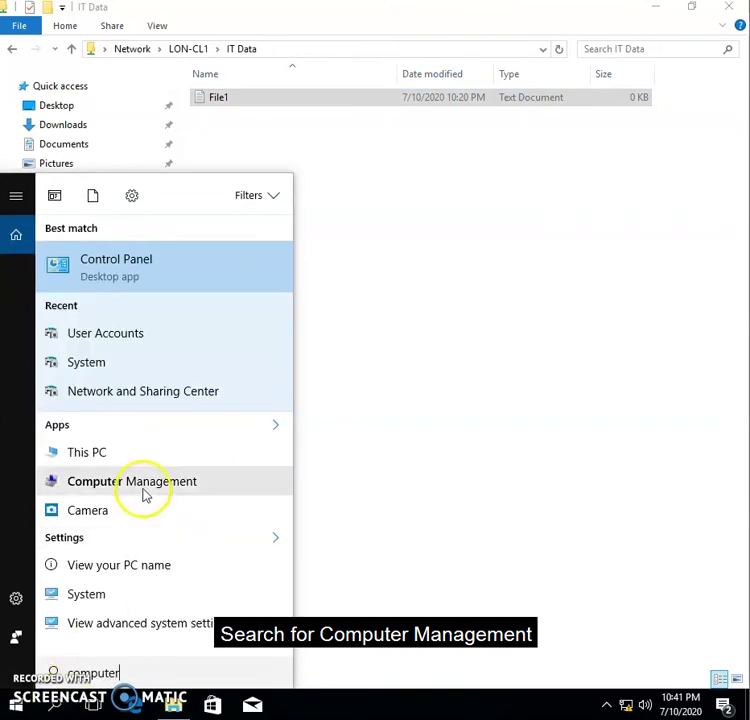
{"action": "left_click", "coordinate": [132, 481]}
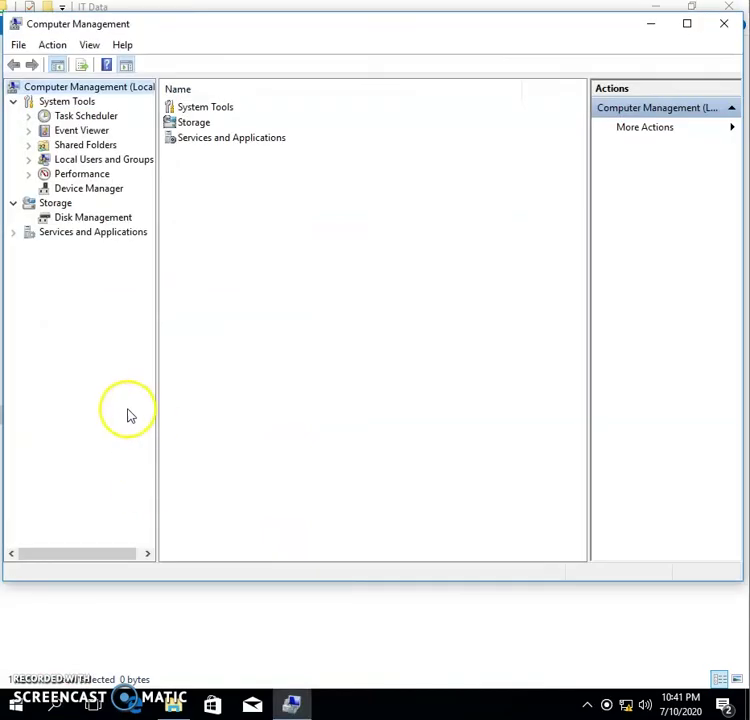
Step: Examine the Data and IT Data entries among the computer's shared folders, and close Computer Management
{"action": "left_click", "coordinate": [29, 146]}
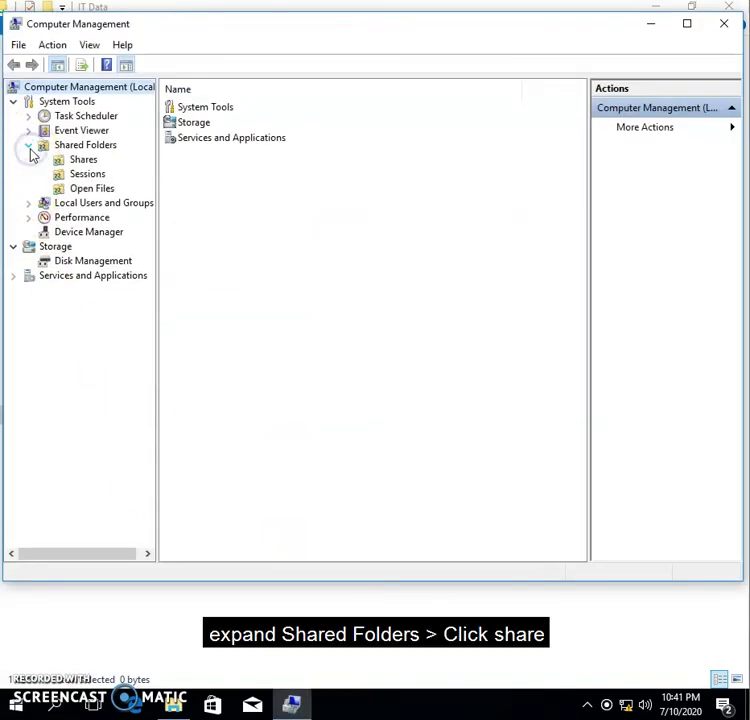
{"action": "left_click", "coordinate": [70, 159]}
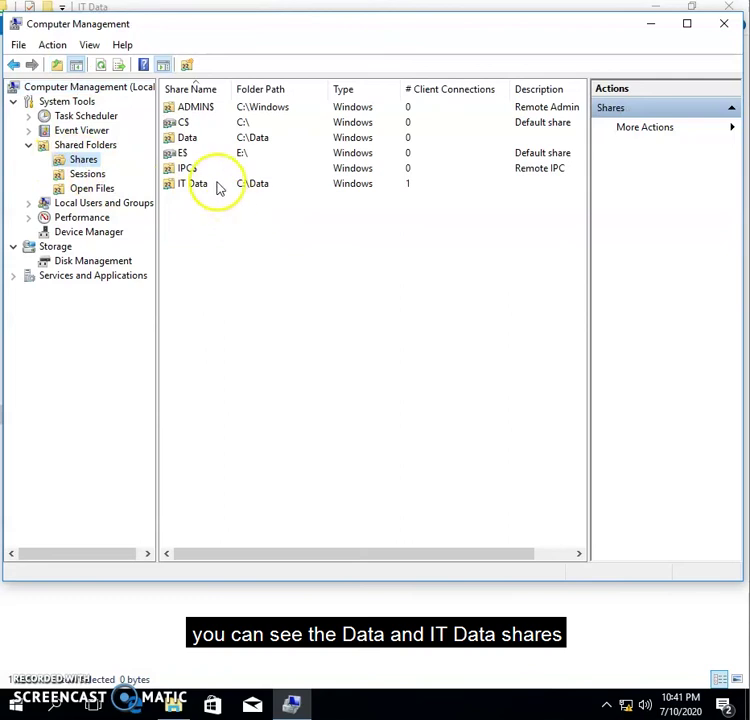
{"action": "left_click", "coordinate": [201, 137]}
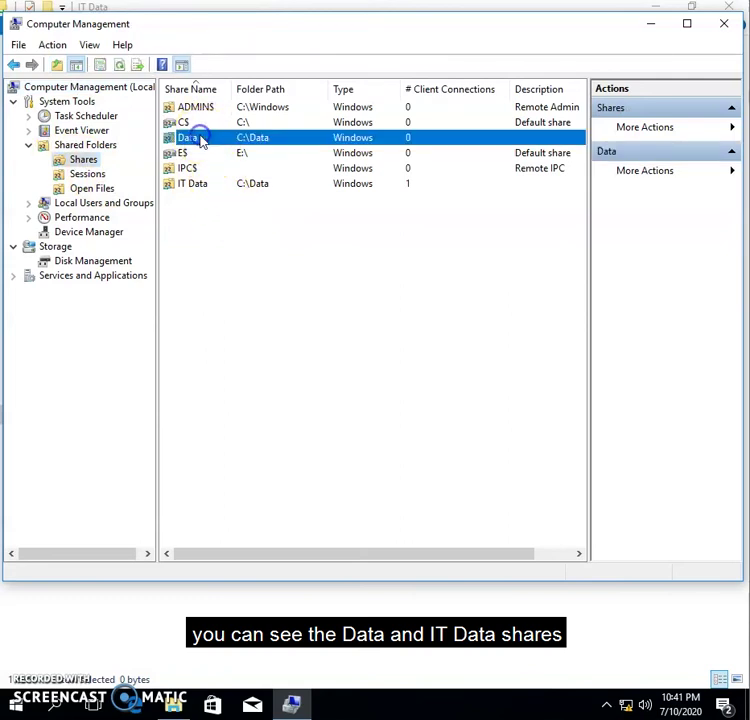
{"action": "left_click", "coordinate": [226, 187]}
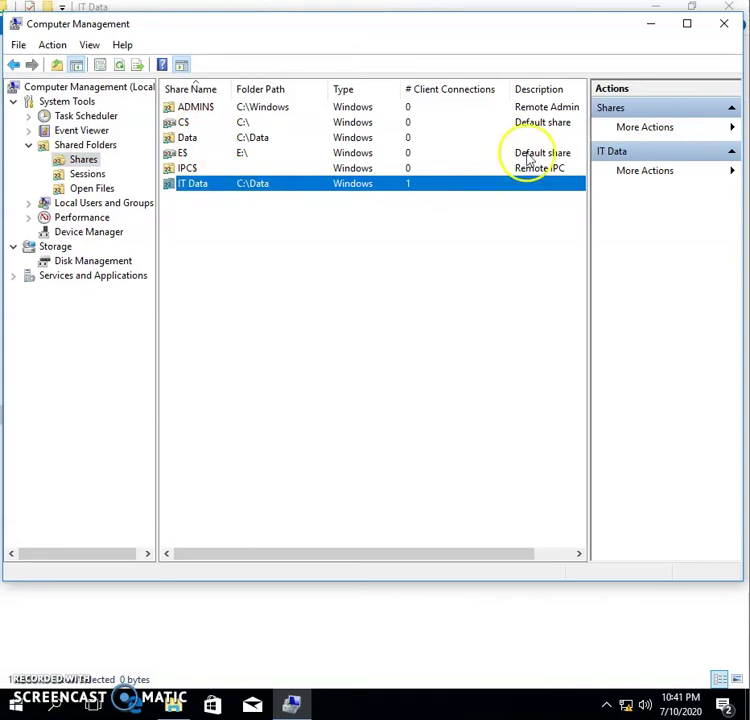
{"action": "left_click", "coordinate": [725, 27]}
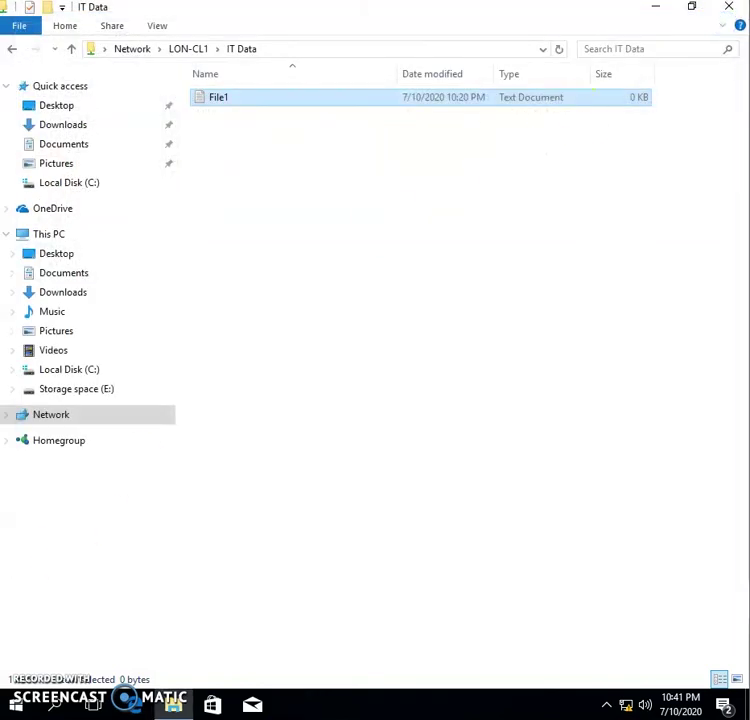
Step: Search Windows for PowerShell and run it as administrator, allowing it to make changes to the device
{"action": "left_click", "coordinate": [60, 705]}
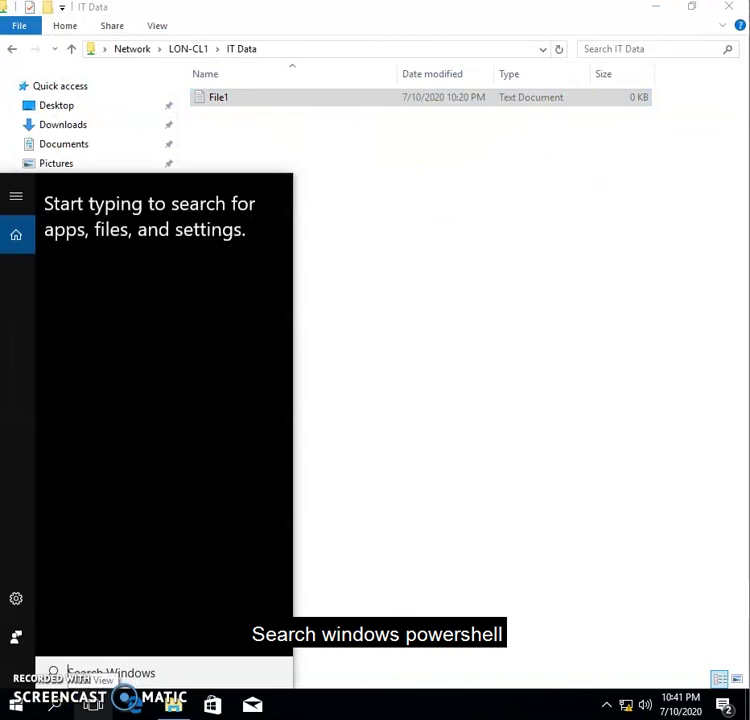
{"action": "left_click", "coordinate": [125, 670]}
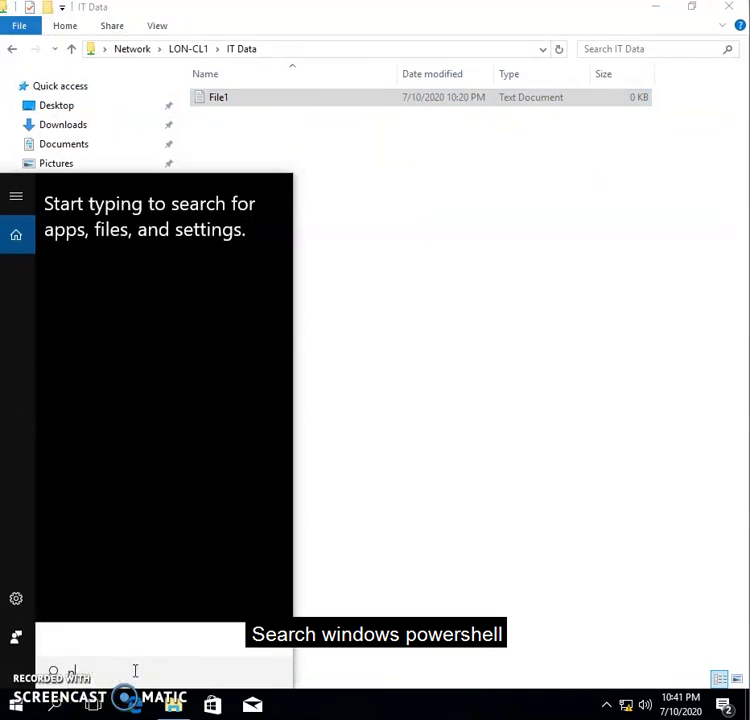
{"action": "type", "text": "powe"}
{"action": "right_click", "coordinate": [201, 268]}
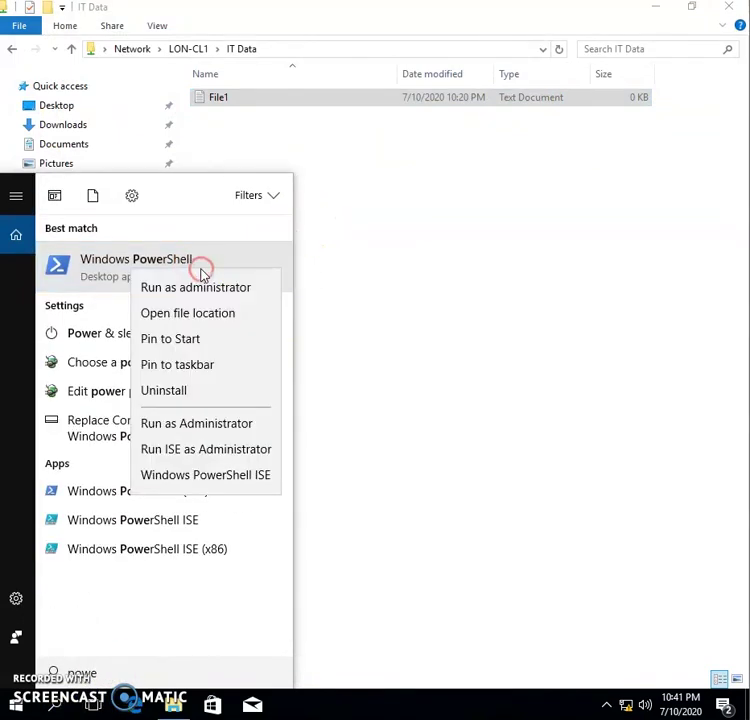
{"action": "left_click", "coordinate": [203, 288]}
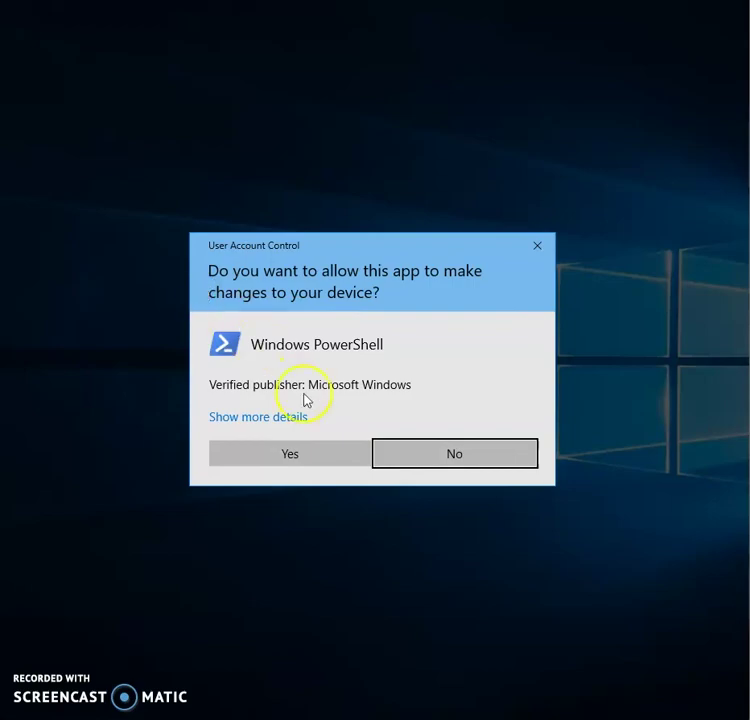
{"action": "left_click", "coordinate": [303, 452]}
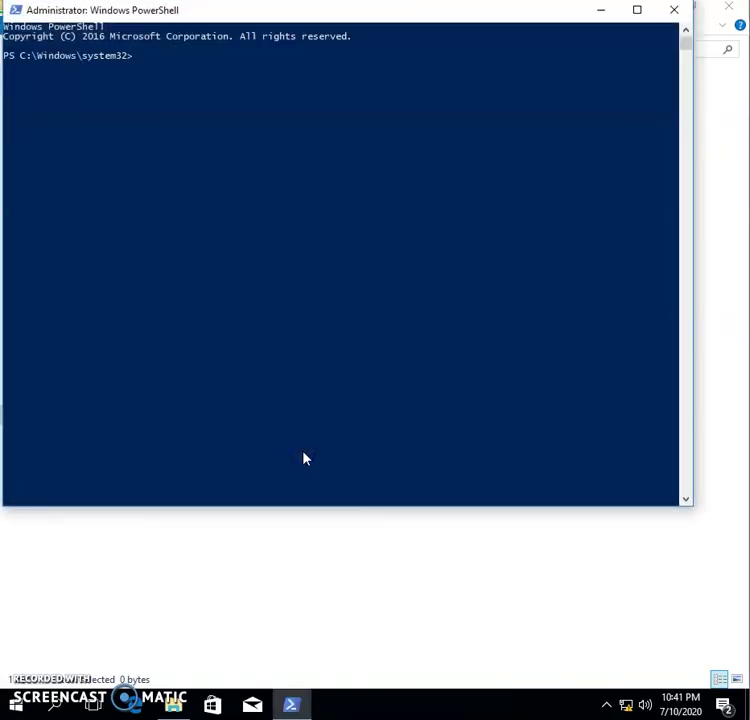
Step: List the computer's shares with the Get-SmbShare command, and close PowerShell and File Explorer
{"action": "left_click", "coordinate": [305, 458]}
{"action": "type", "text": "Get-"}
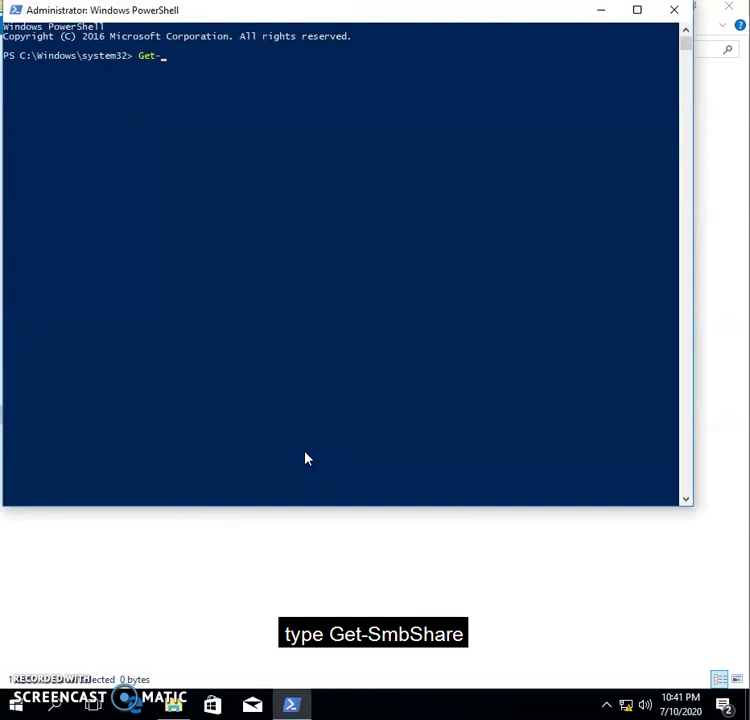
{"action": "type", "text": "SmbS"}
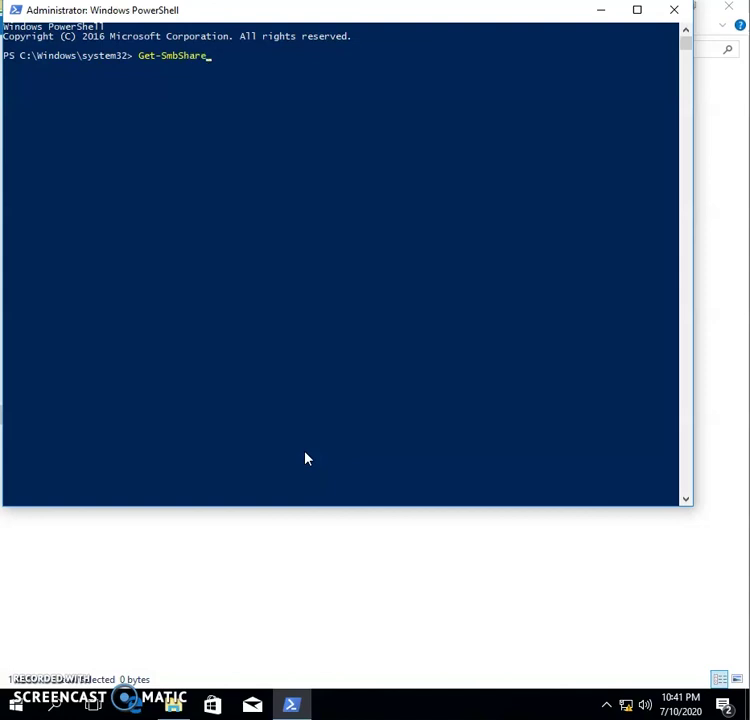
{"action": "type", "text": "hare"}
{"action": "key", "text": "Return"}
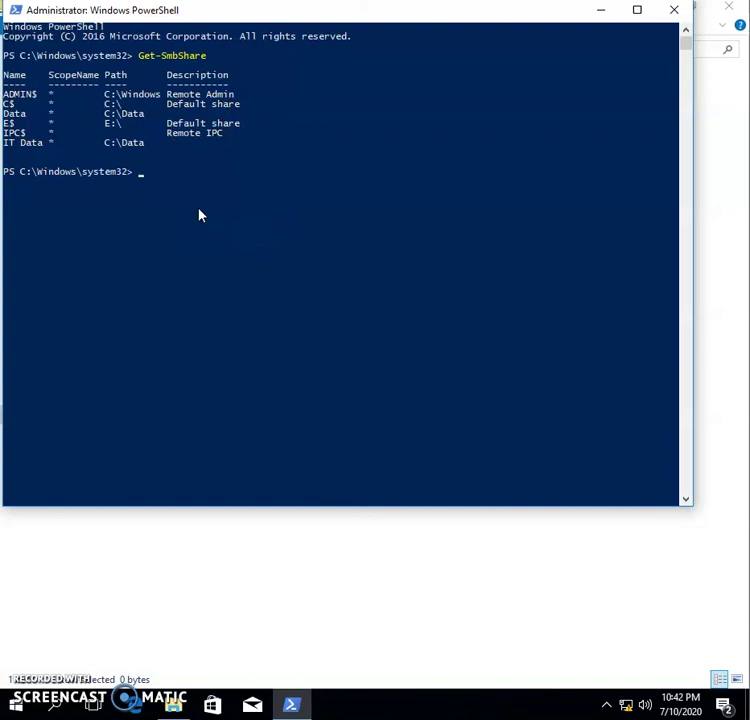
{"action": "left_click", "coordinate": [670, 10]}
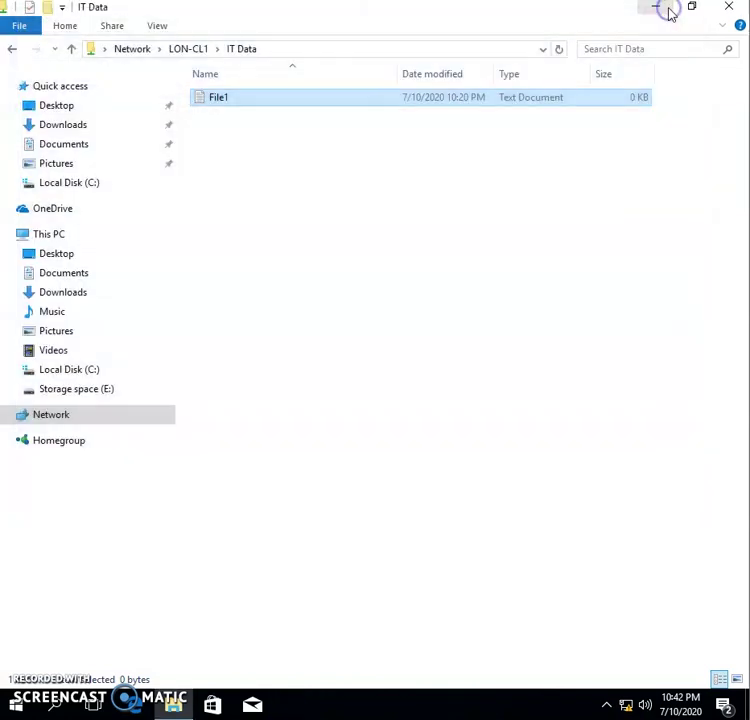
{"action": "left_click", "coordinate": [723, 10]}
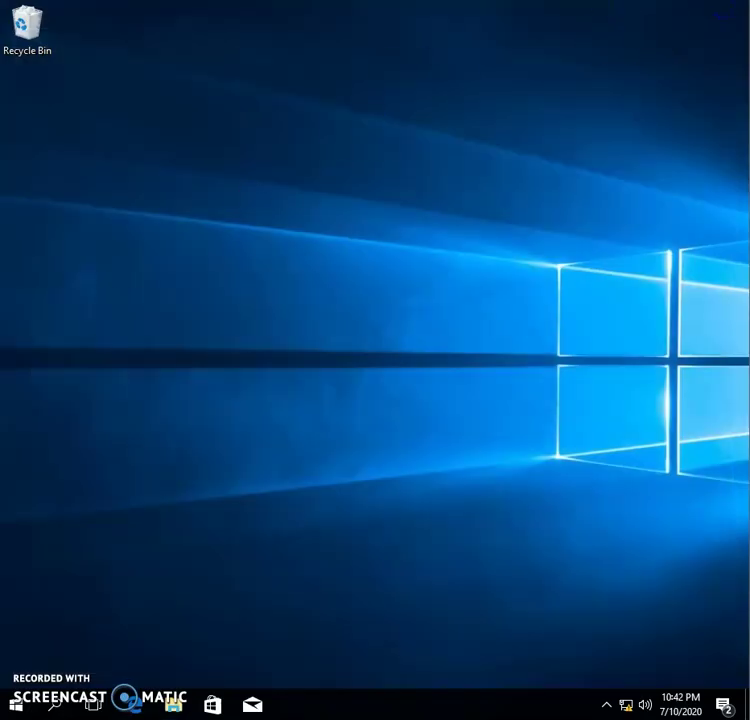